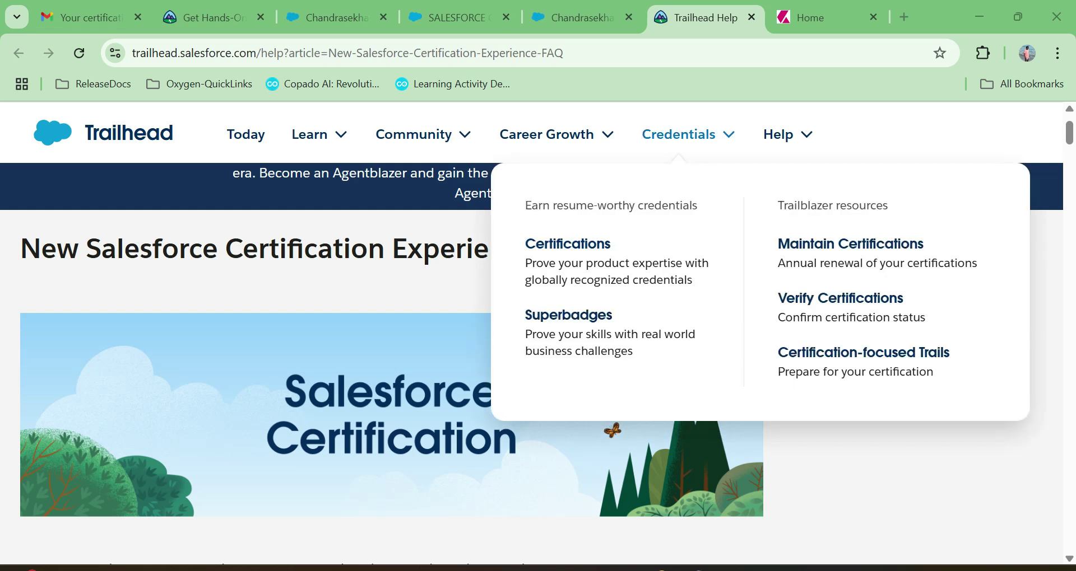
pyautogui.scroll(-2, 532, 358)
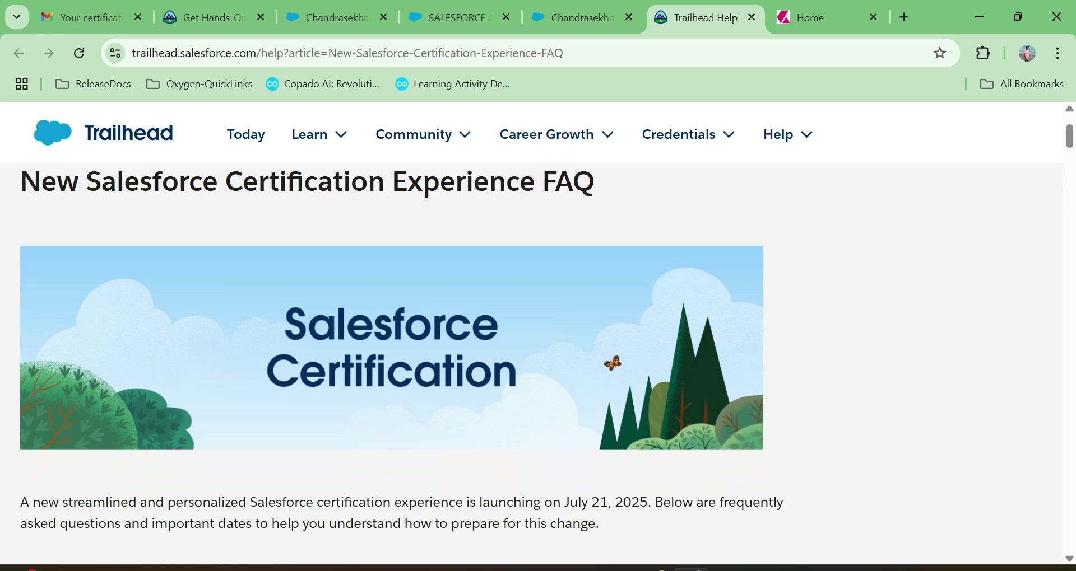
pyautogui.scroll(1, 532, 358)
pyautogui.scroll(2, 532, 359)
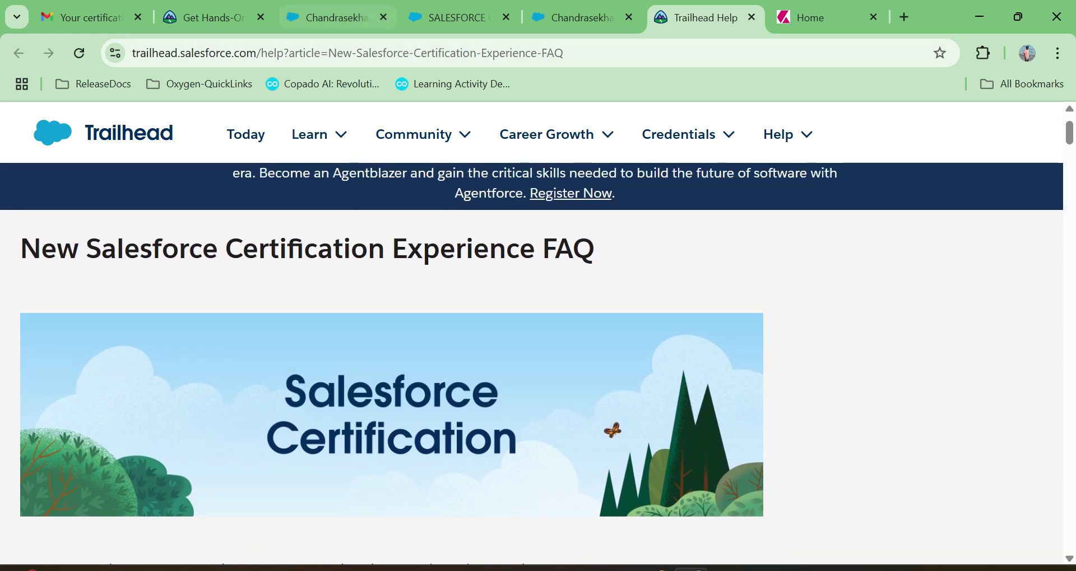
pyautogui.hotkey('ctrl', '3')
pyautogui.hotkey('ctrl', '2')
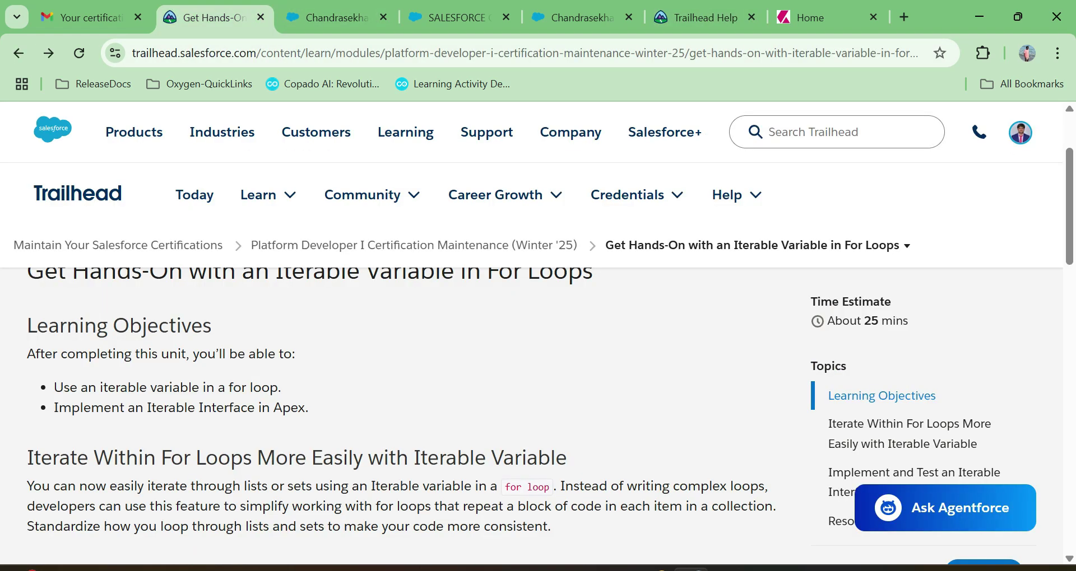
# Step: Review the Salesforce certification update post in the Trailblazer Community, highlighting the 360-degree view wording and the upcoming key dates
pyautogui.hotkey('ctrl', '4')
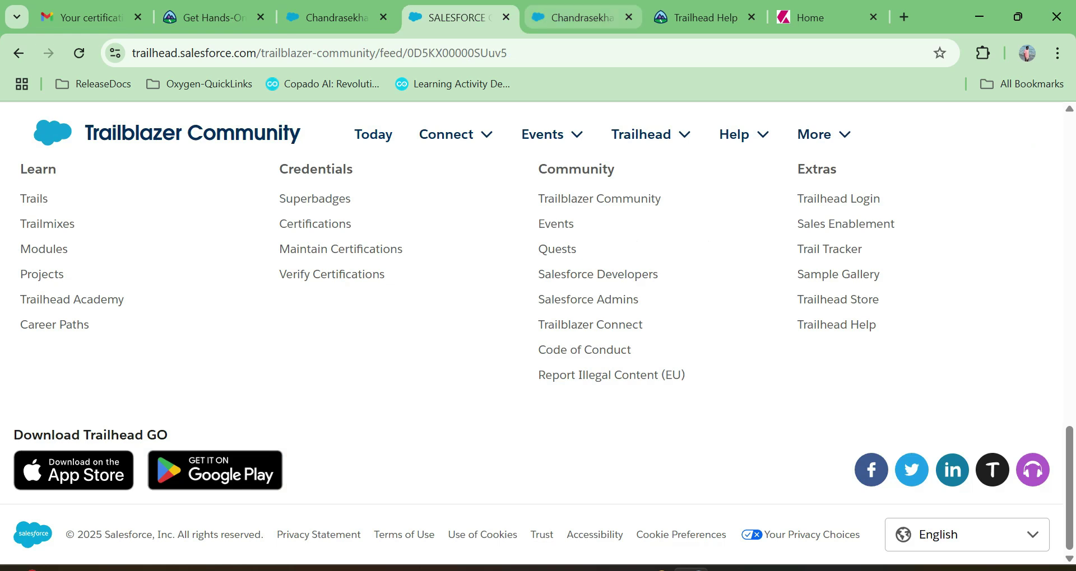
pyautogui.scroll(15, 98, 364)
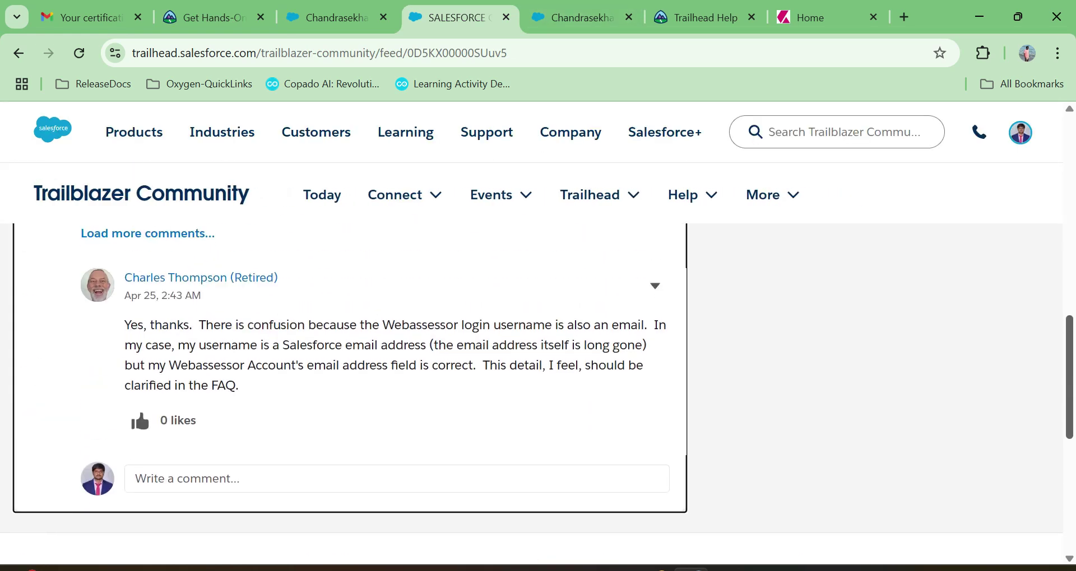
pyautogui.scroll(2, 370, 392)
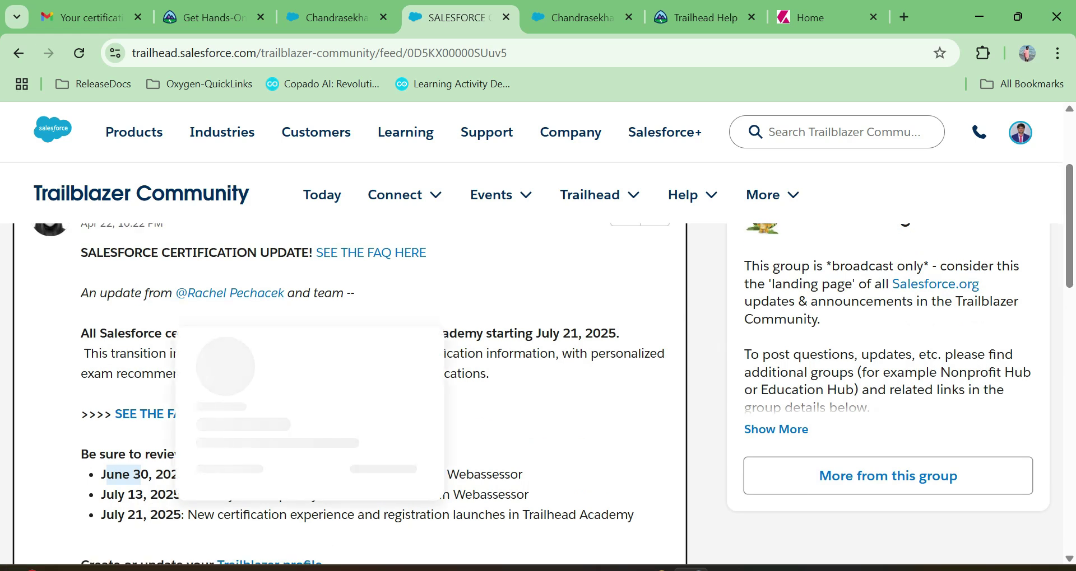
pyautogui.moveTo(141, 477); pyautogui.dragTo(107, 477)
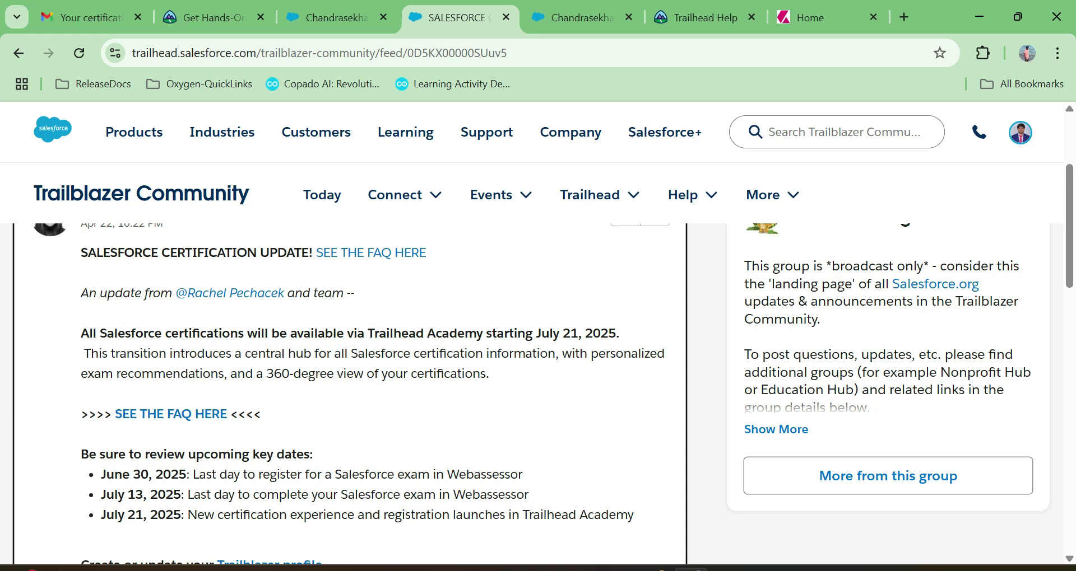
pyautogui.moveTo(267, 373); pyautogui.dragTo(343, 373)
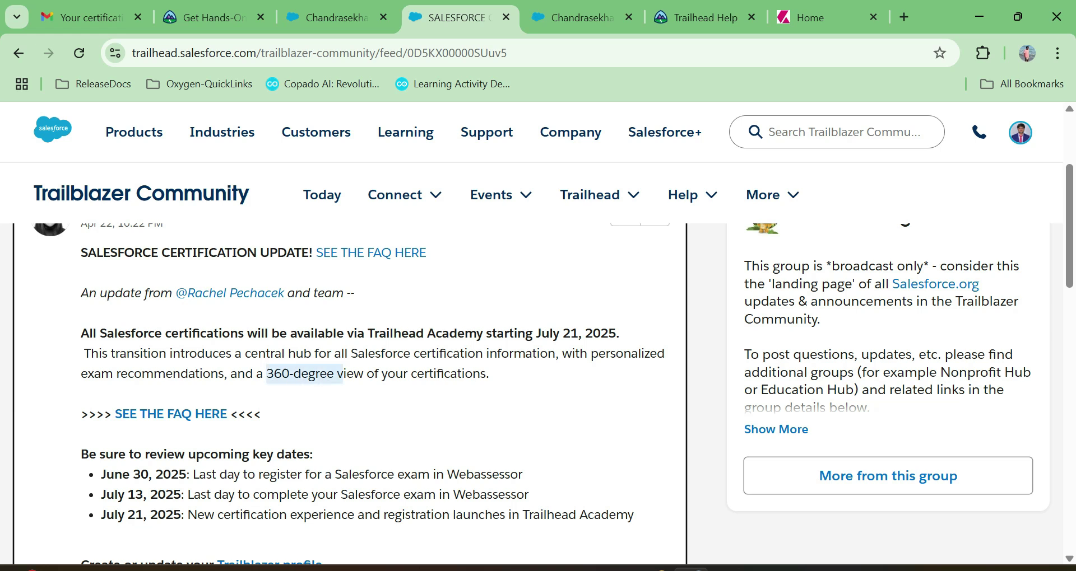
pyautogui.click(342, 373)
pyautogui.scroll(-4, 358, 364)
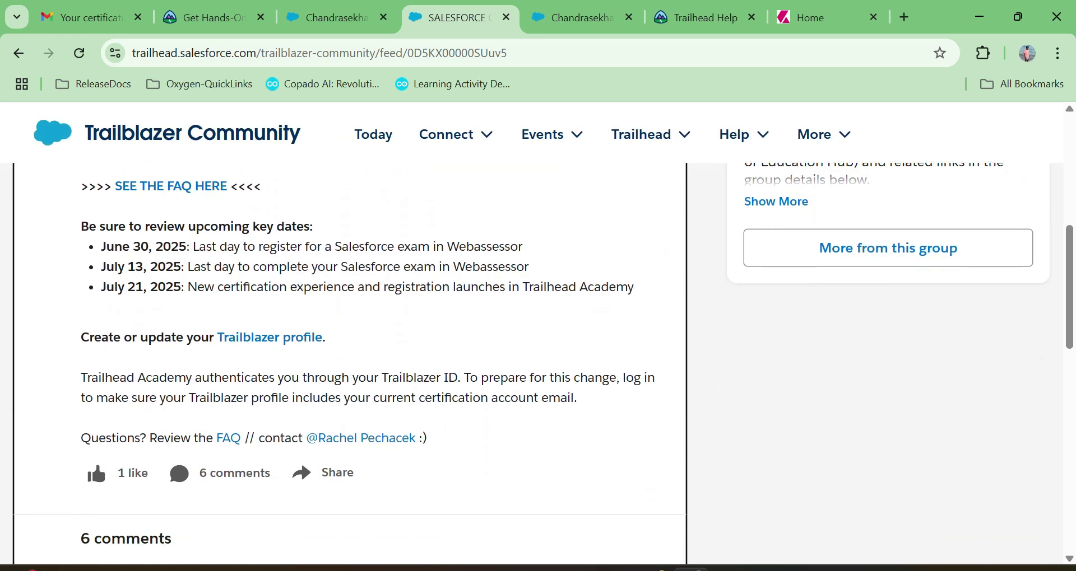
pyautogui.moveTo(100, 246); pyautogui.dragTo(189, 246)
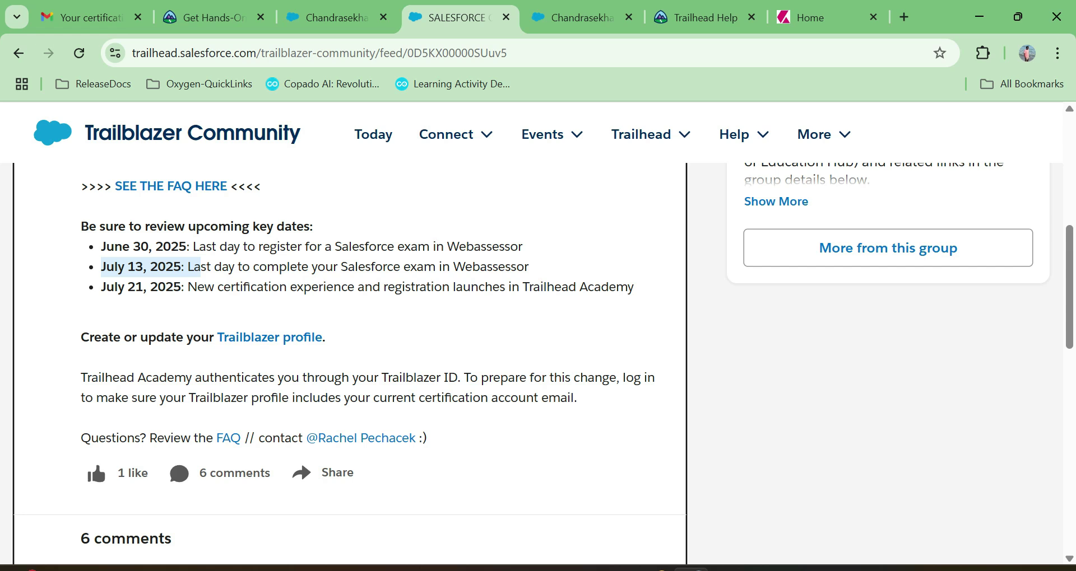
pyautogui.moveTo(101, 267); pyautogui.dragTo(528, 267)
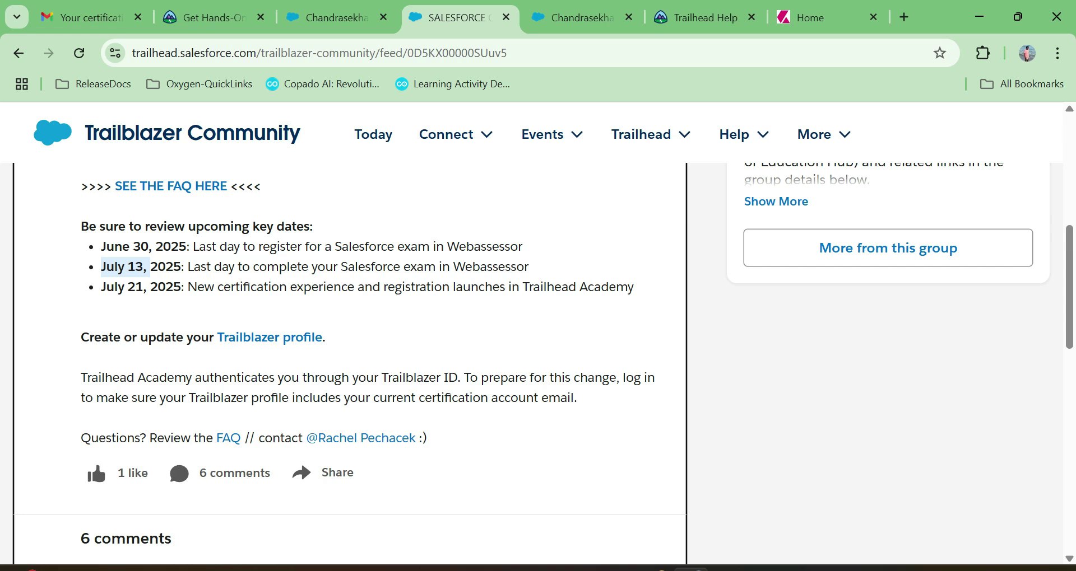
pyautogui.click(98, 465)
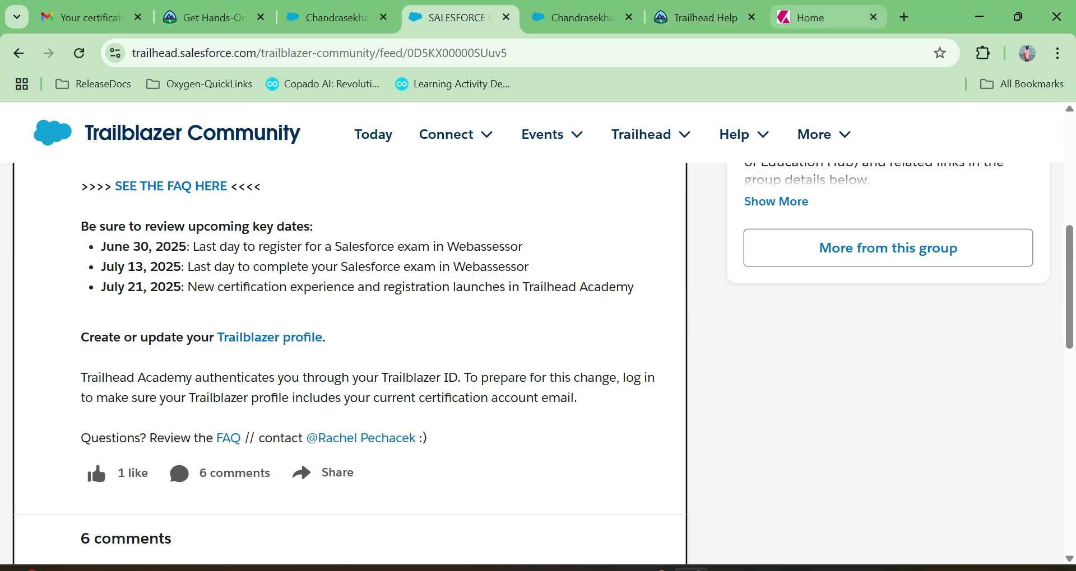
# Step: View the Webassessor home page and the open Trailblazer profile, and return to the certification update post
pyautogui.click(812, 17)
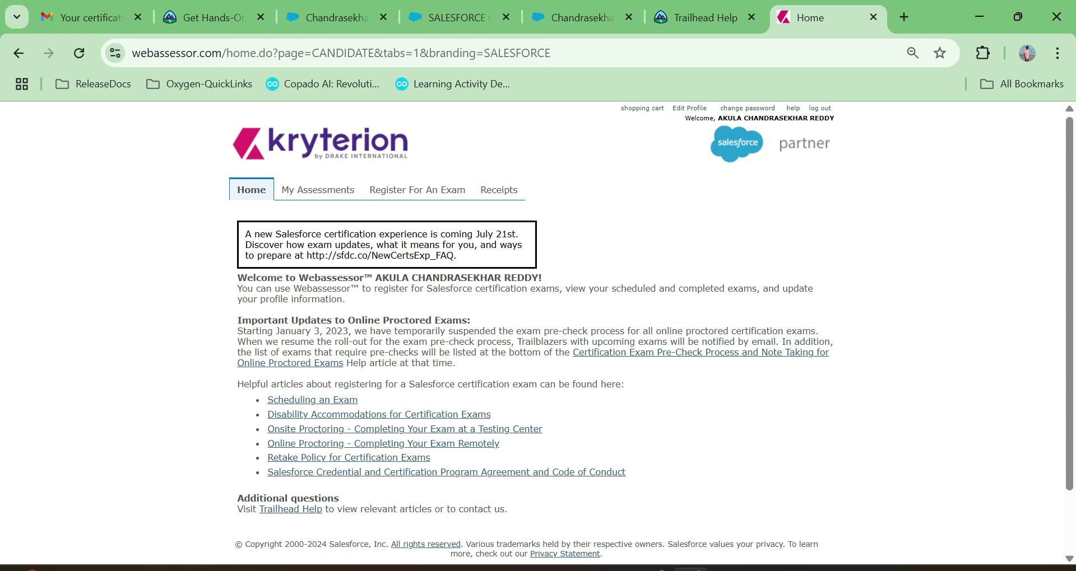
pyautogui.hotkey('ctrl', '3')
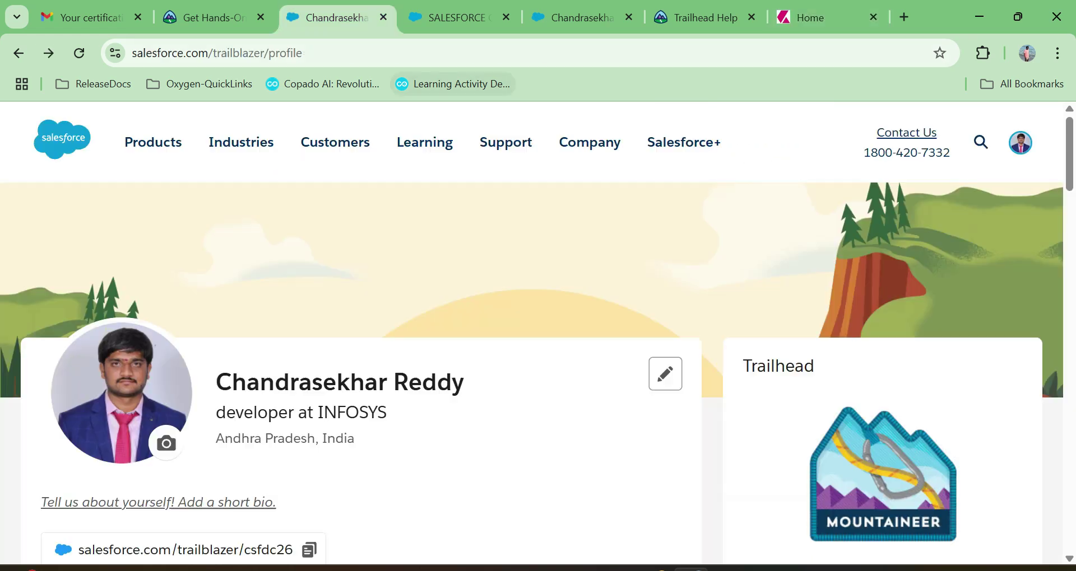
pyautogui.hotkey('ctrl', '4')
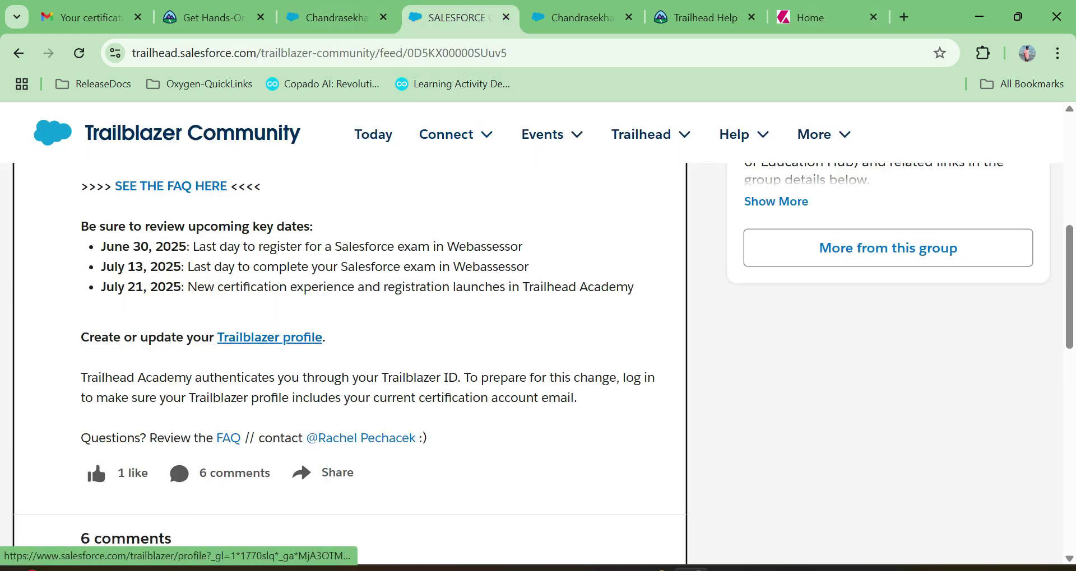
# Step: Open the Trailblazer profile linked in the certification update post and go to its account settings
pyautogui.click(268, 338)
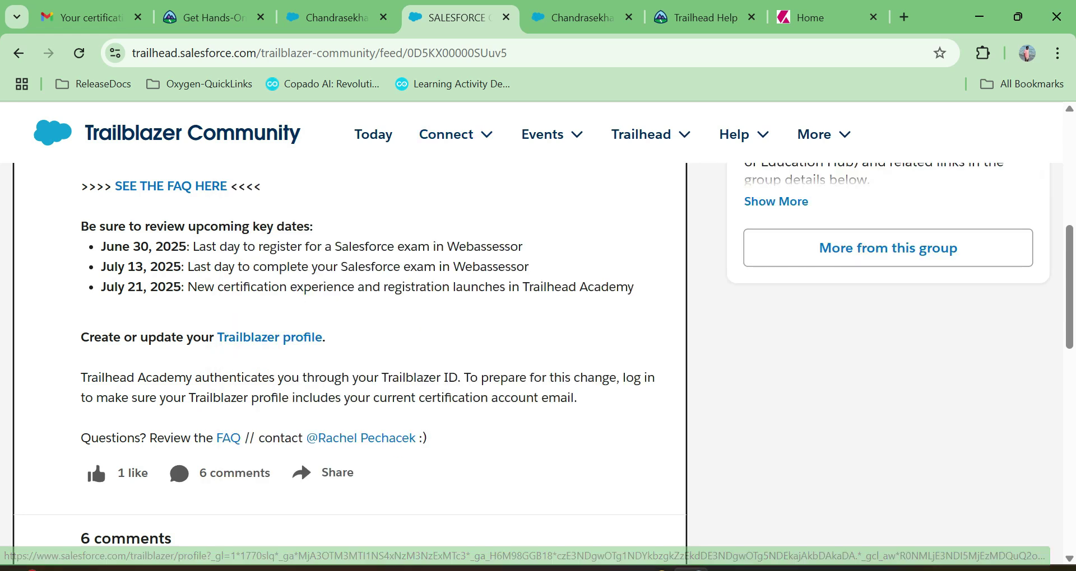
pyautogui.hotkey('ctrl', 'shift', 'Tab')
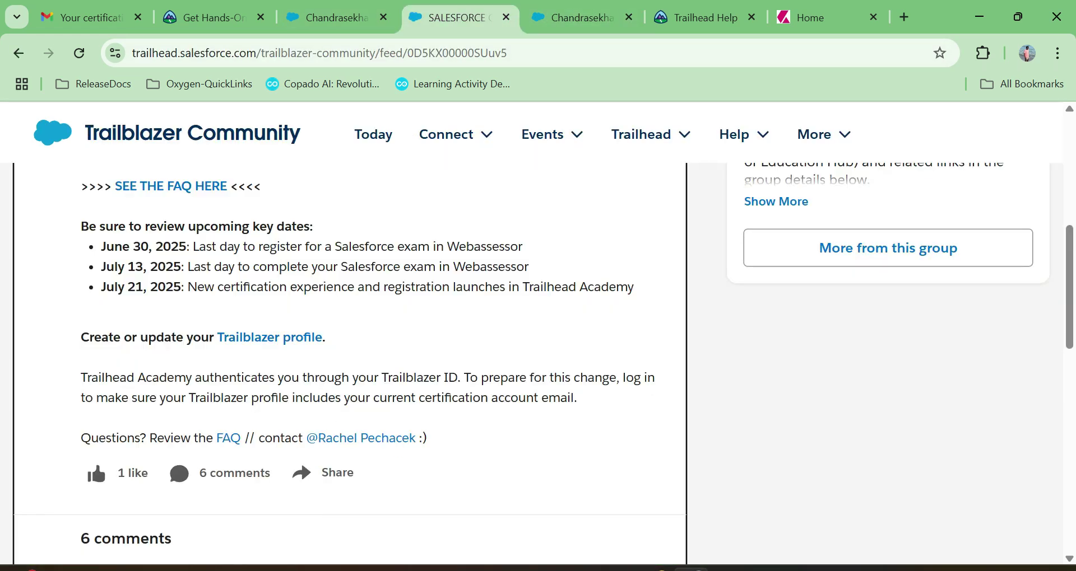
pyautogui.click(269, 337)
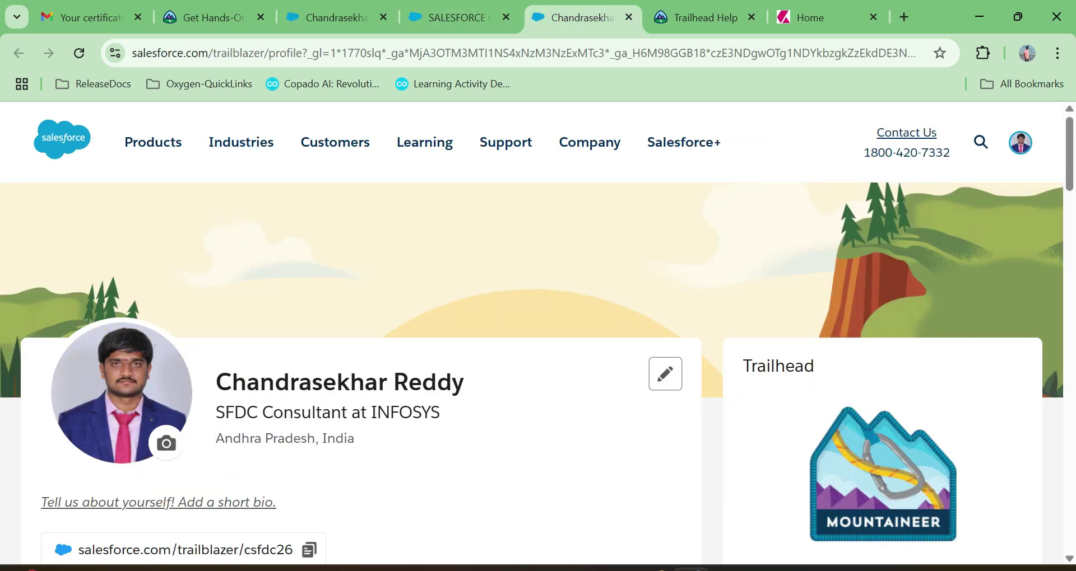
pyautogui.click(1021, 143)
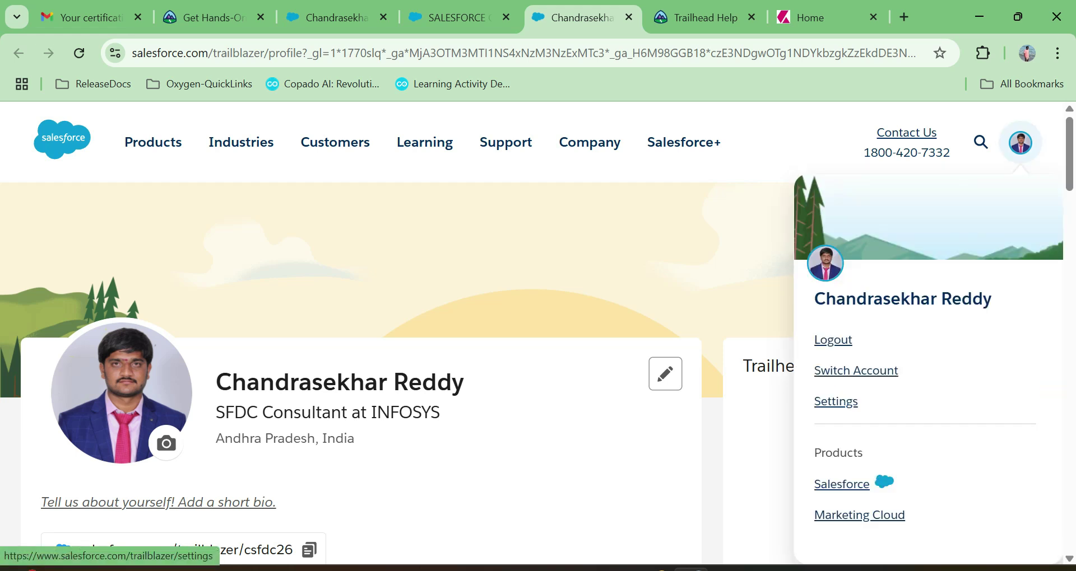
pyautogui.click(835, 402)
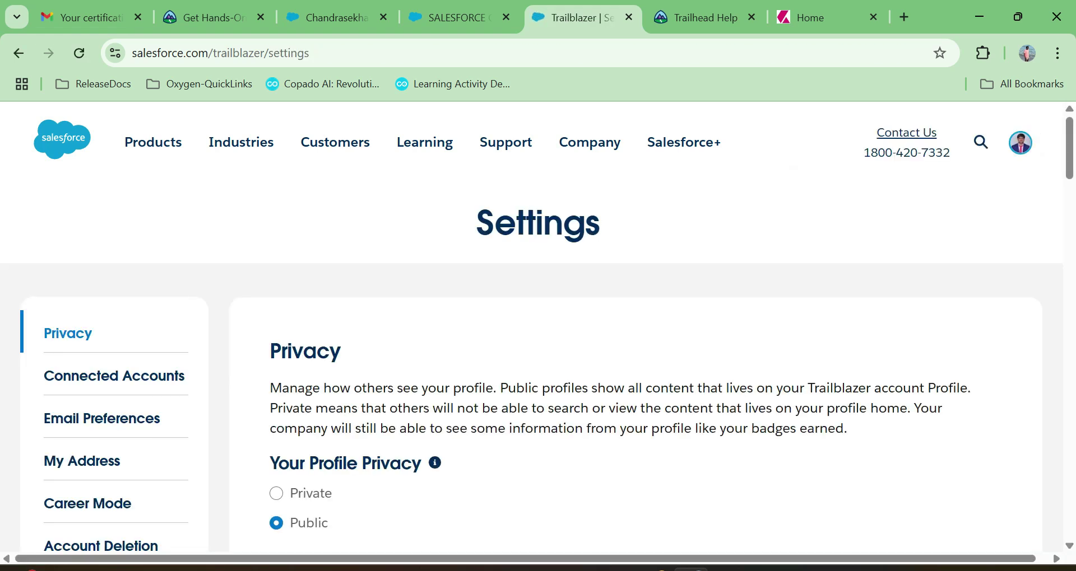
# Step: Examine the Privacy and Connected Accounts settings, highlighting the email address of the connected Salesforce account
pyautogui.scroll(-7, 538, 358)
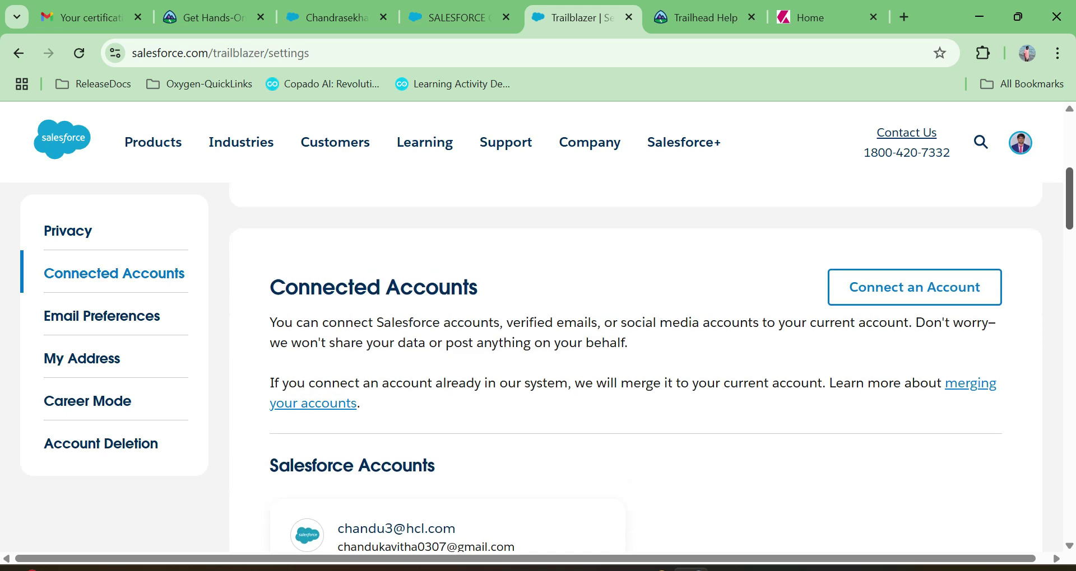
pyautogui.scroll(3, 538, 358)
pyautogui.scroll(1, 538, 358)
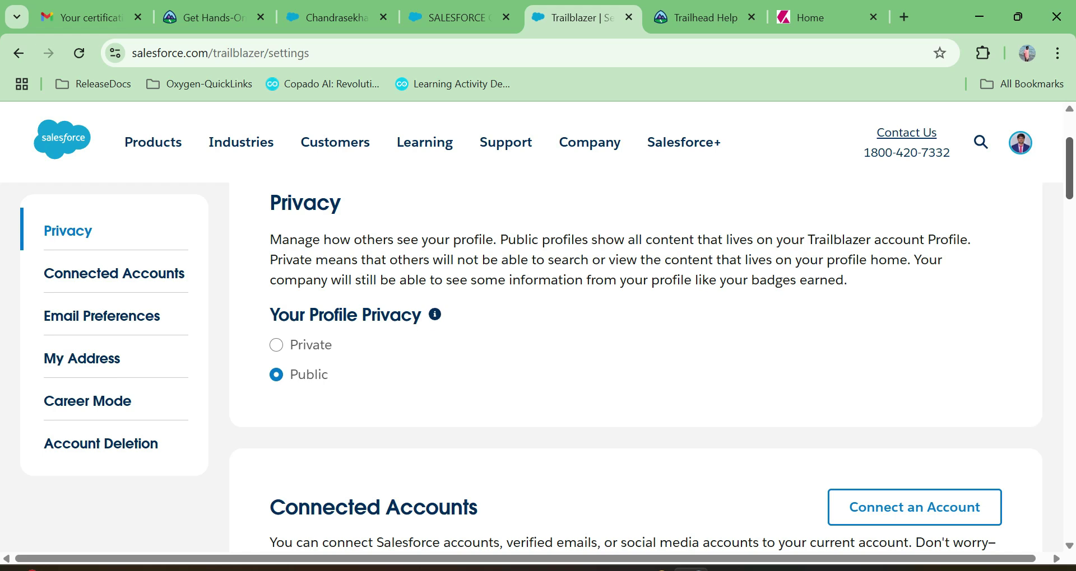
pyautogui.scroll(-1, 636, 368)
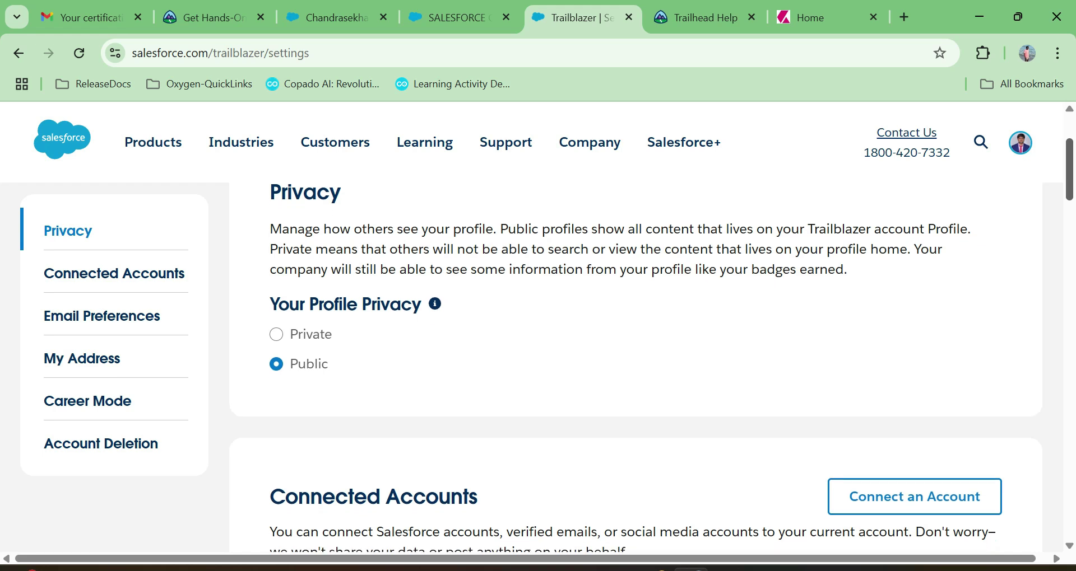
pyautogui.scroll(-5, 636, 368)
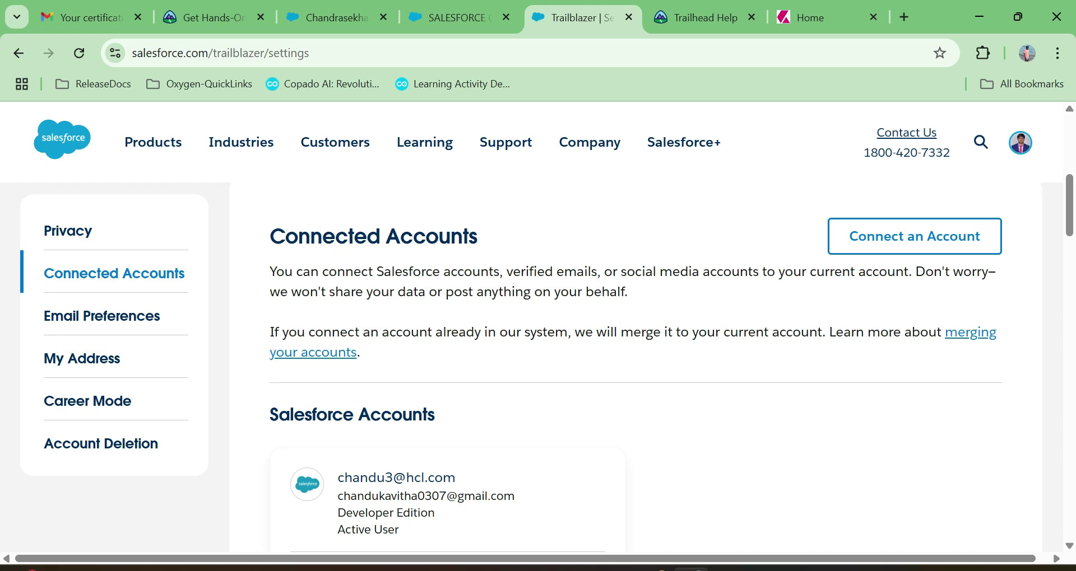
pyautogui.moveTo(338, 497); pyautogui.dragTo(515, 497)
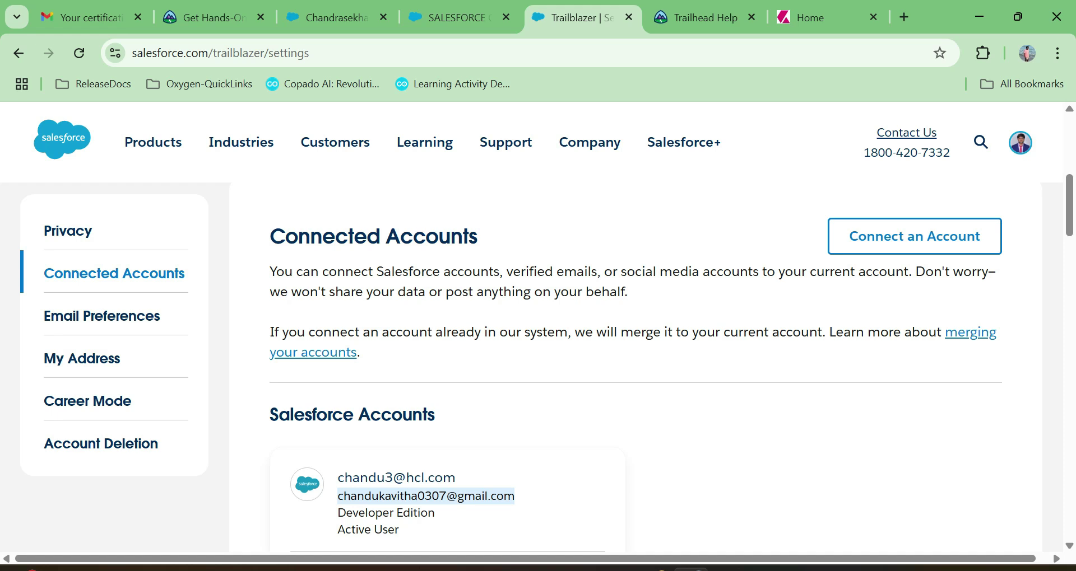
# Step: View the Webassessor home page enlarged to check its profile options, and return to the Trailblazer account settings
pyautogui.hotkey('ctrl', 'Tab')
pyautogui.hotkey('ctrl', 'Tab')
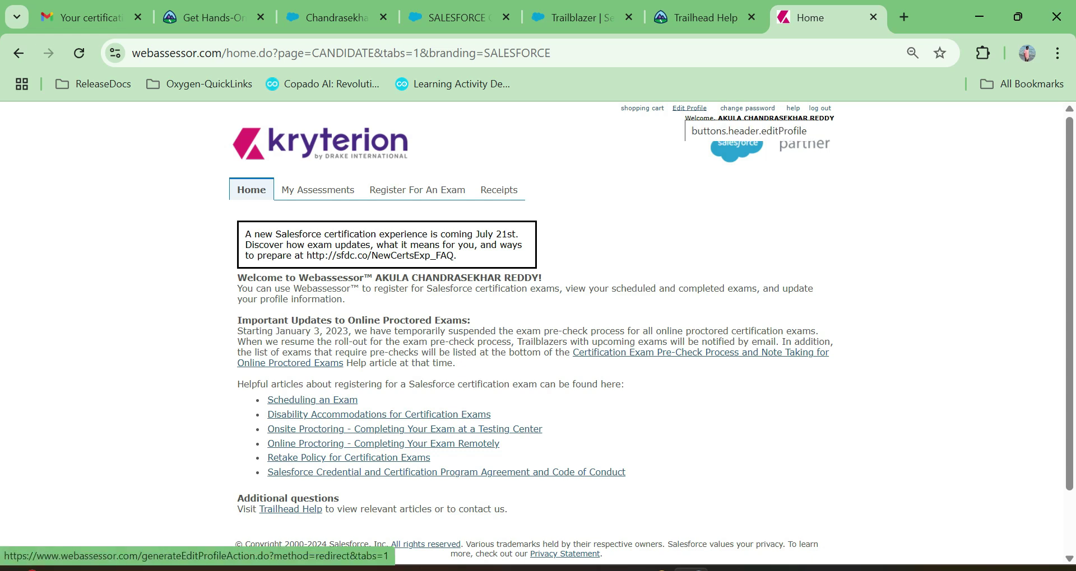
pyautogui.hotkey('ctrl', '+')
pyautogui.hotkey('ctrl', '+')
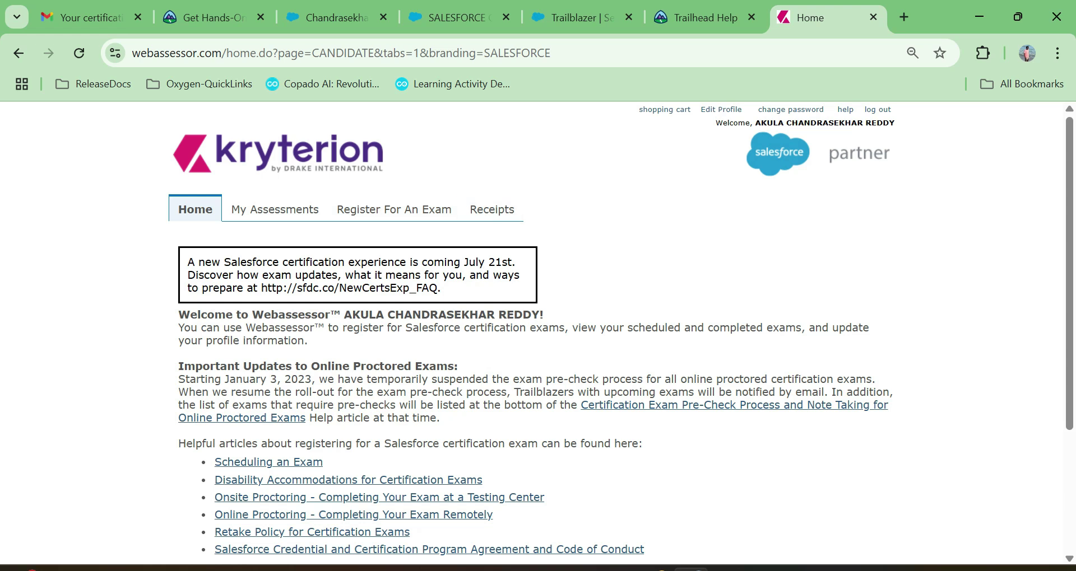
pyautogui.click(705, 17)
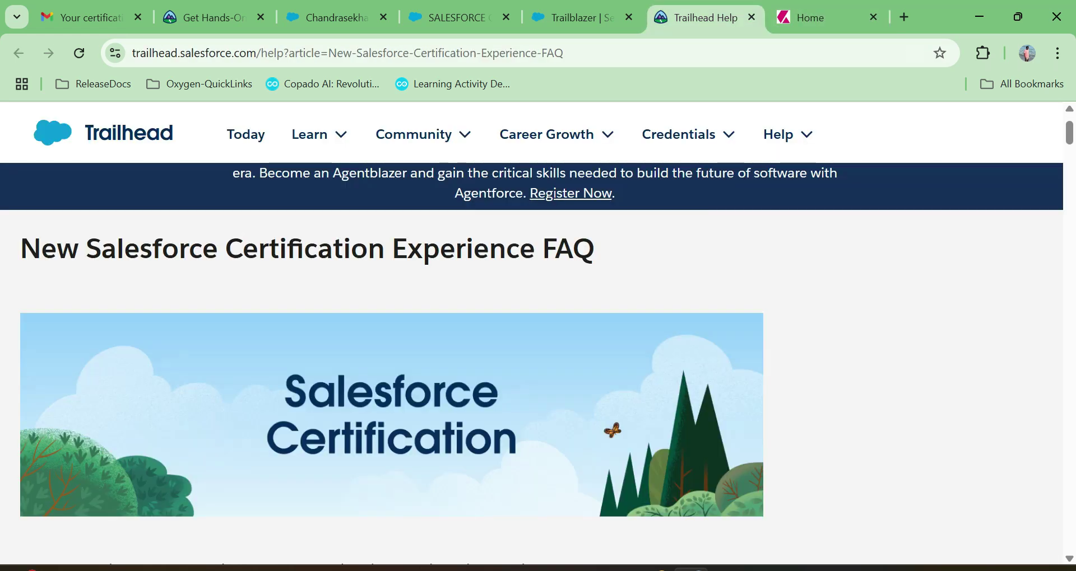
pyautogui.hotkey('ctrl', 'shift', 'Tab')
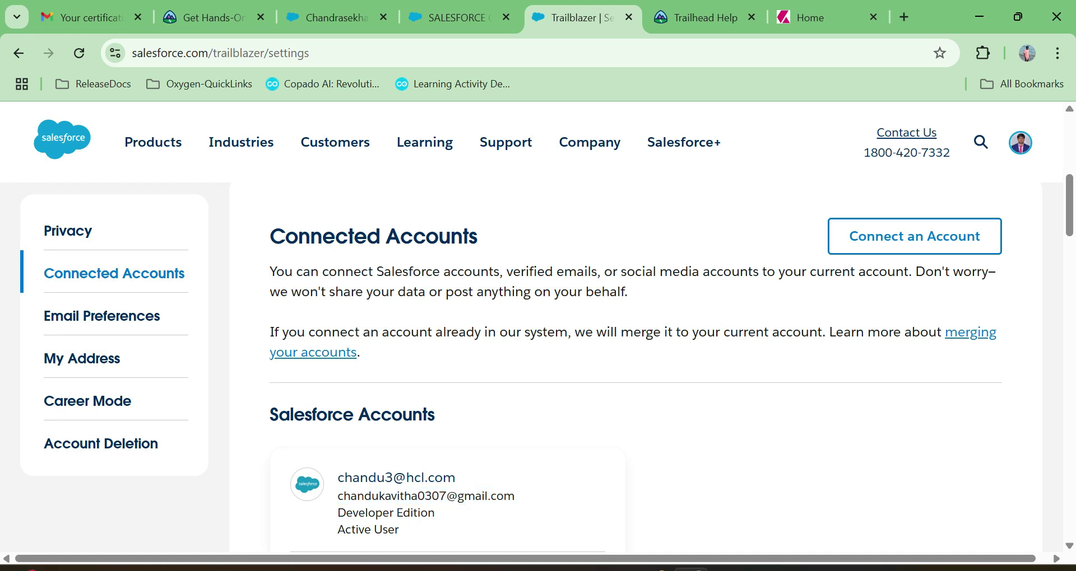
# Step: Start connecting another account under Connected Accounts and view the available account types and the business email field
pyautogui.scroll(-1, 635, 381)
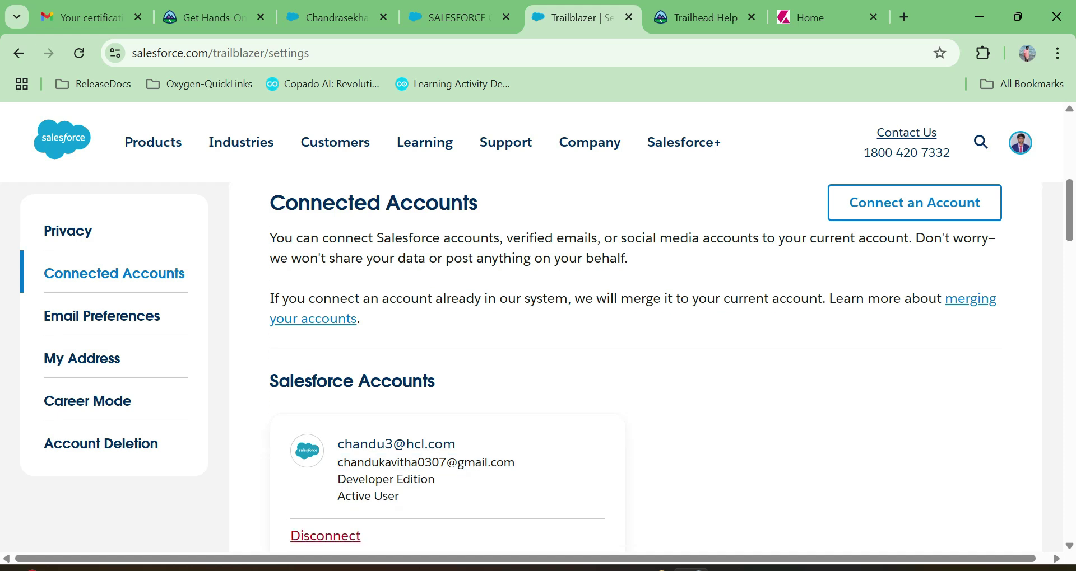
pyautogui.scroll(-1, 671, 361)
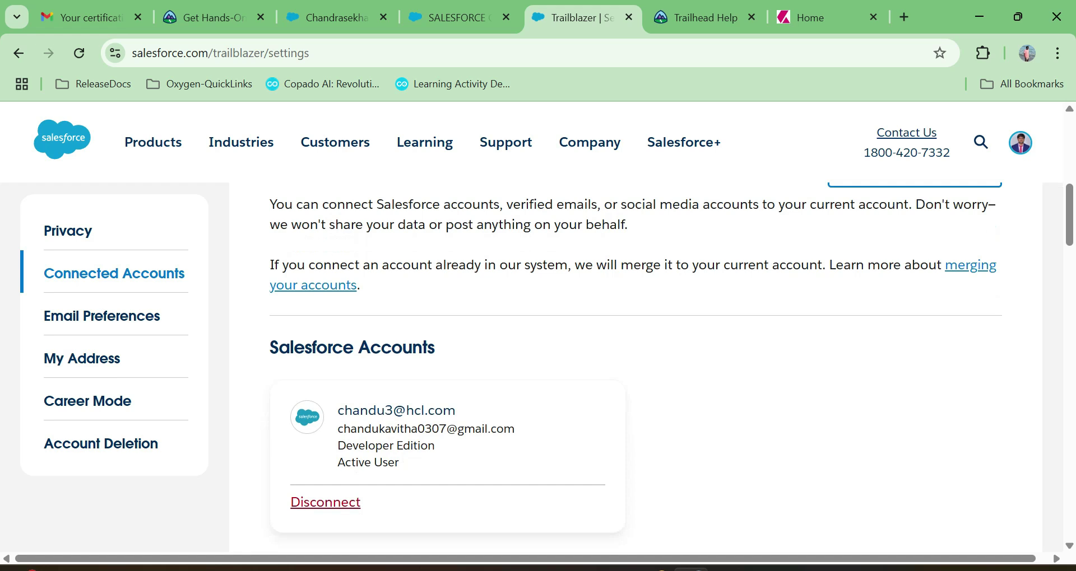
pyautogui.scroll(1, 671, 361)
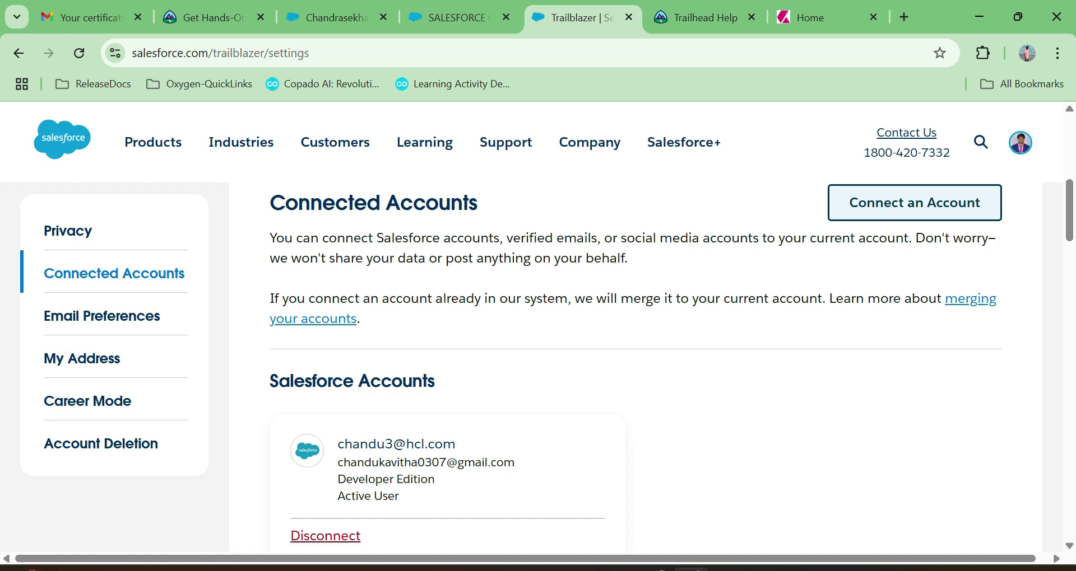
pyautogui.click(914, 202)
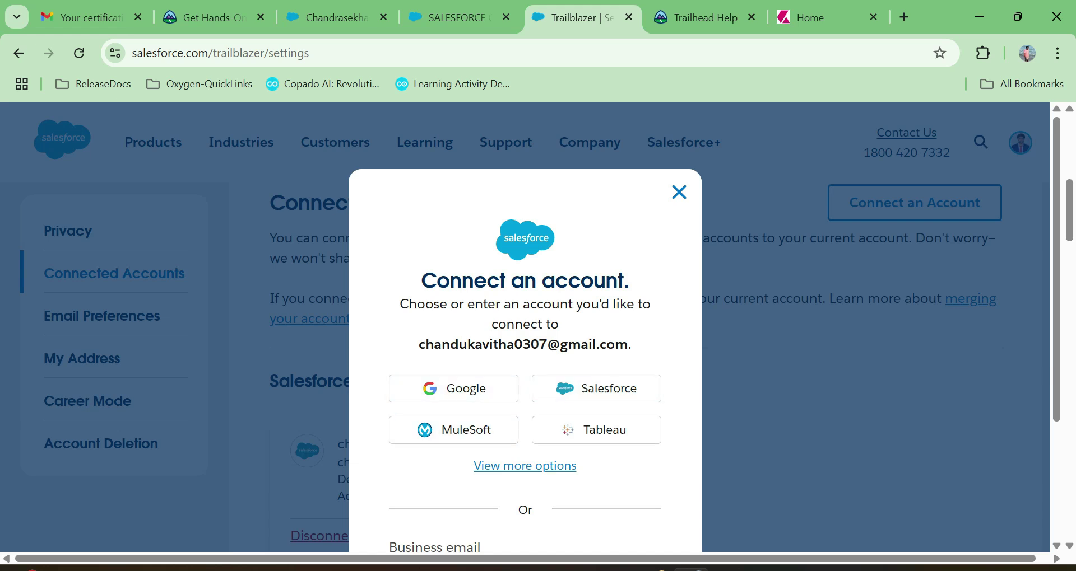
pyautogui.scroll(-3, 525, 337)
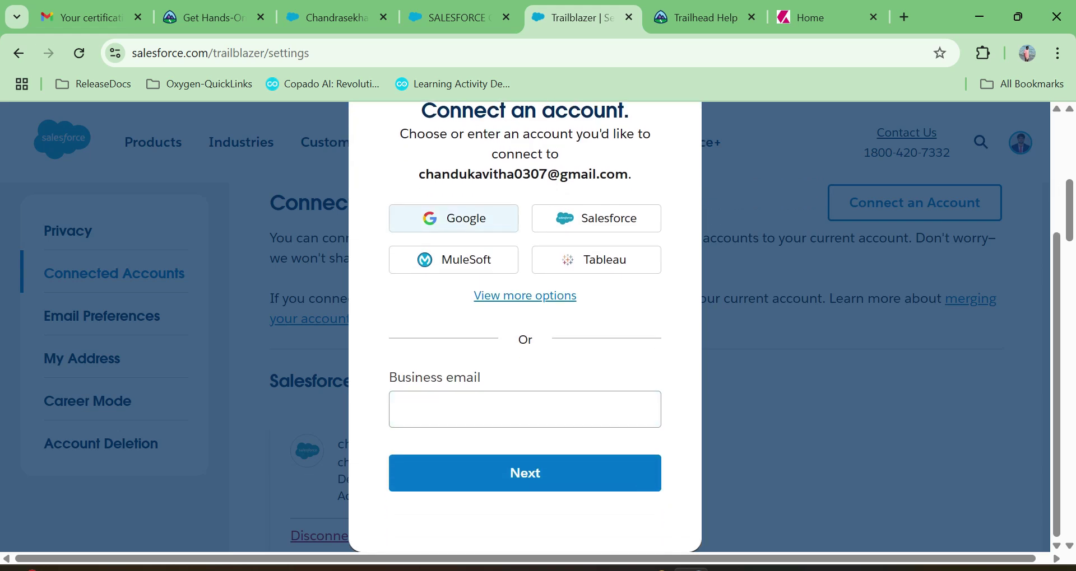
pyautogui.press('Return')
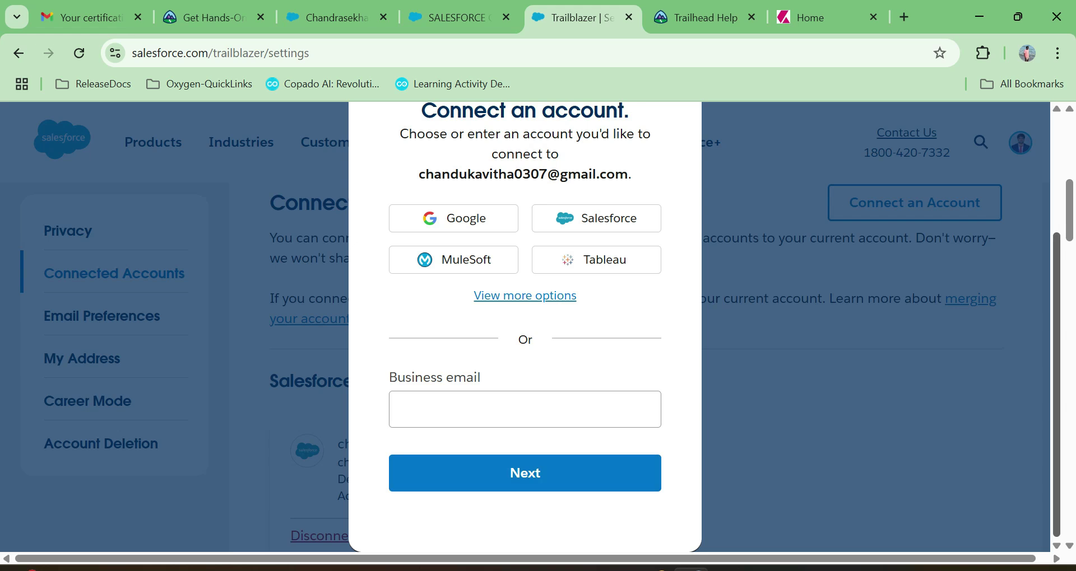
# Step: Close the Connect an account dialog without connecting anything and view the existing Salesforce account under Connected Accounts
pyautogui.scroll(3, 525, 325)
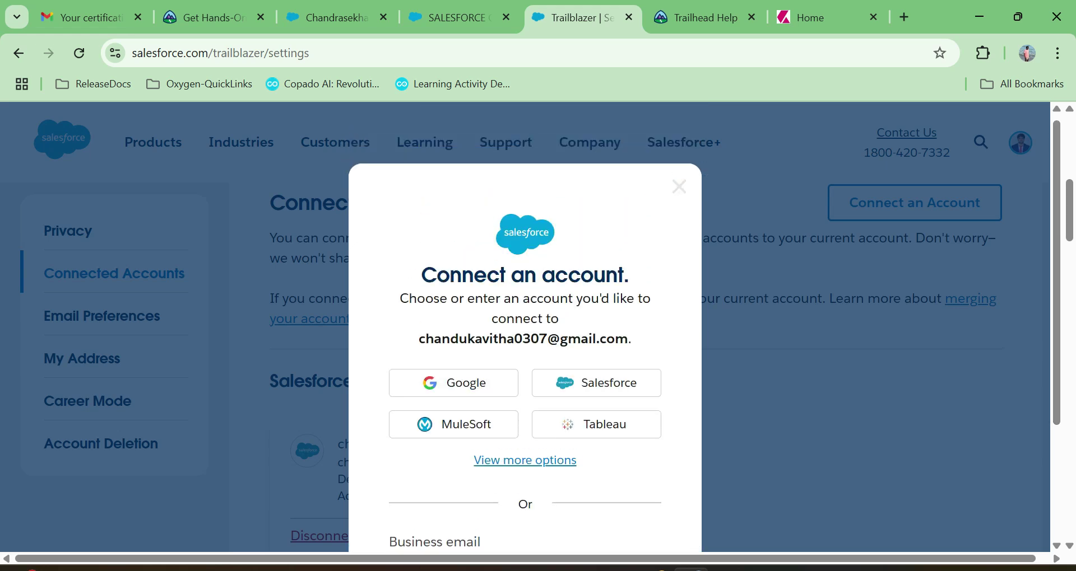
pyautogui.click(680, 185)
pyautogui.scroll(-1, 637, 363)
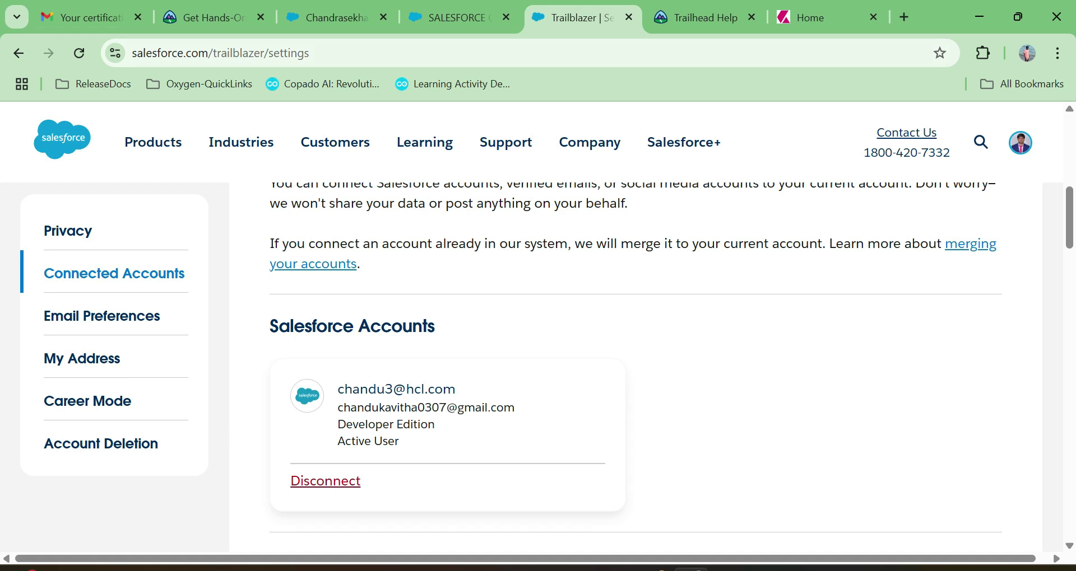
# Step: Open My Assessments in Webassessor and examine the scheduled, in-progress and completed exams
pyautogui.moveTo(823, 17)
pyautogui.click(818, 18)
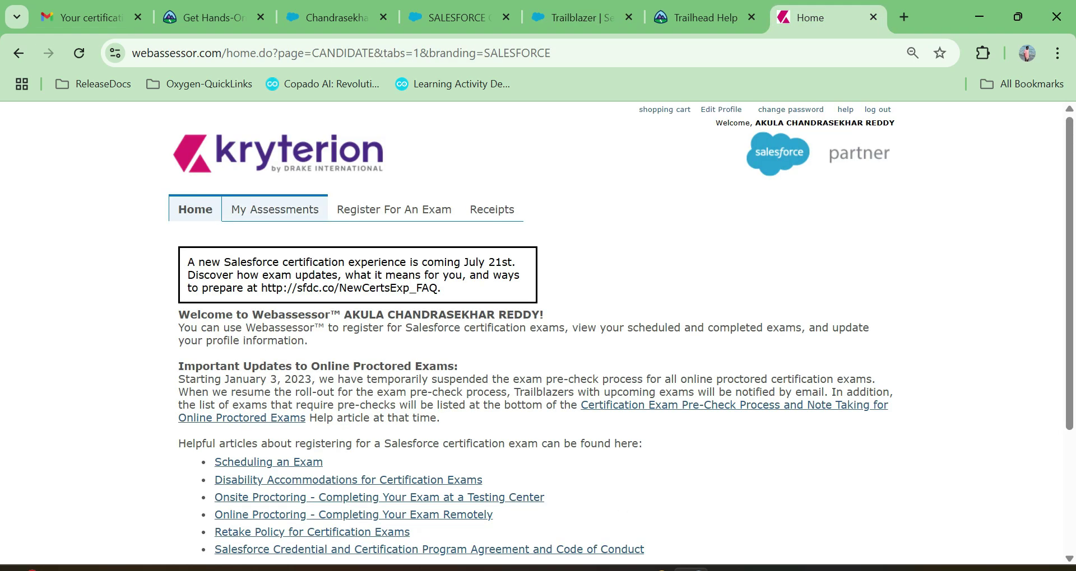
pyautogui.click(274, 209)
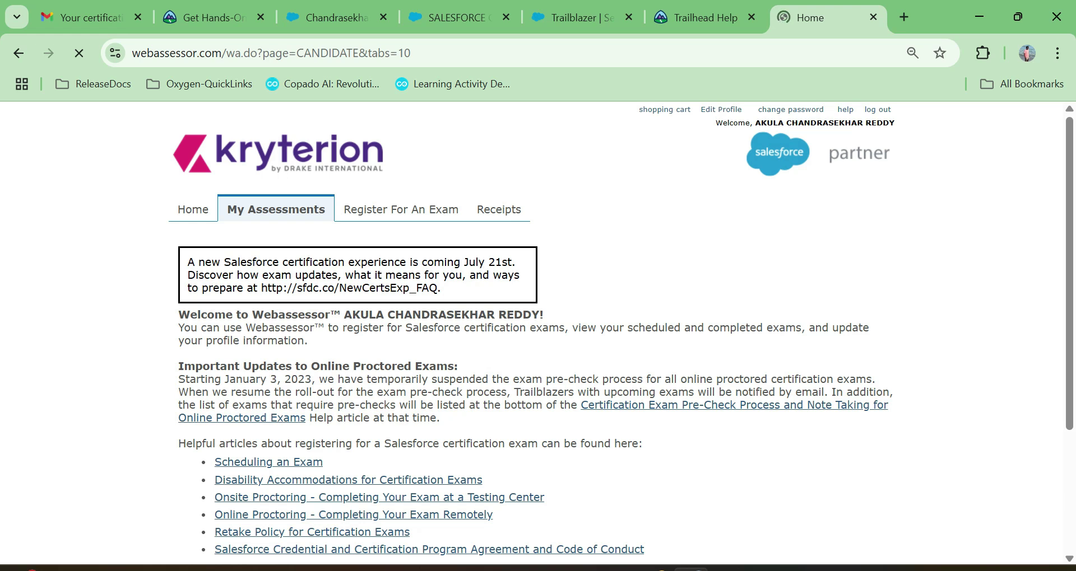
pyautogui.scroll(-6, 538, 336)
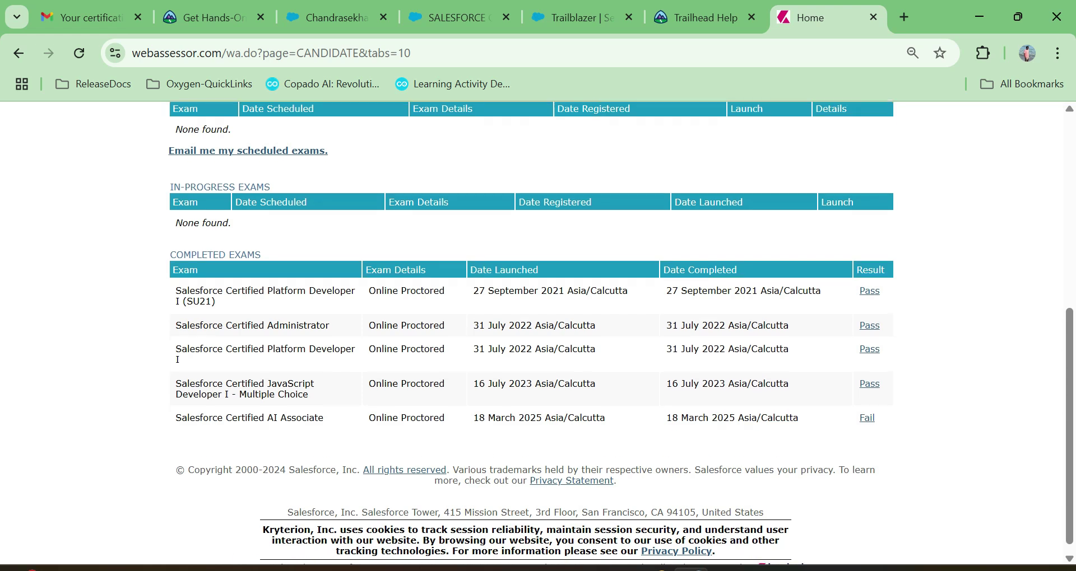
pyautogui.scroll(-1, 538, 336)
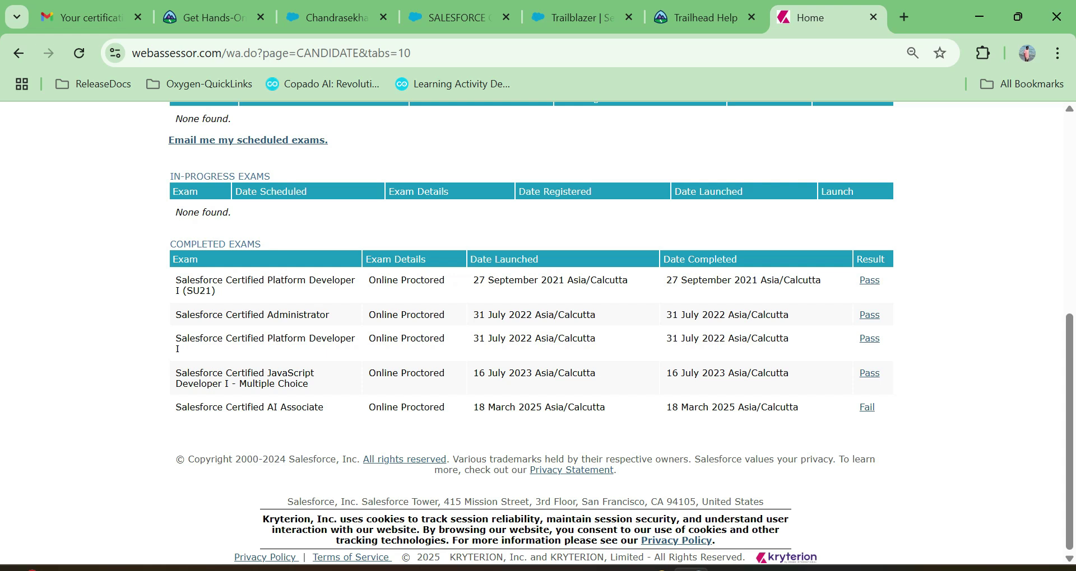
# Step: Return to the Trailhead certification FAQ and highlight the question about July 21, 2025 and key phrases of its answer
pyautogui.hotkey('ctrl', 'shift', 'Tab')
pyautogui.moveTo(39, 219); pyautogui.dragTo(439, 219)
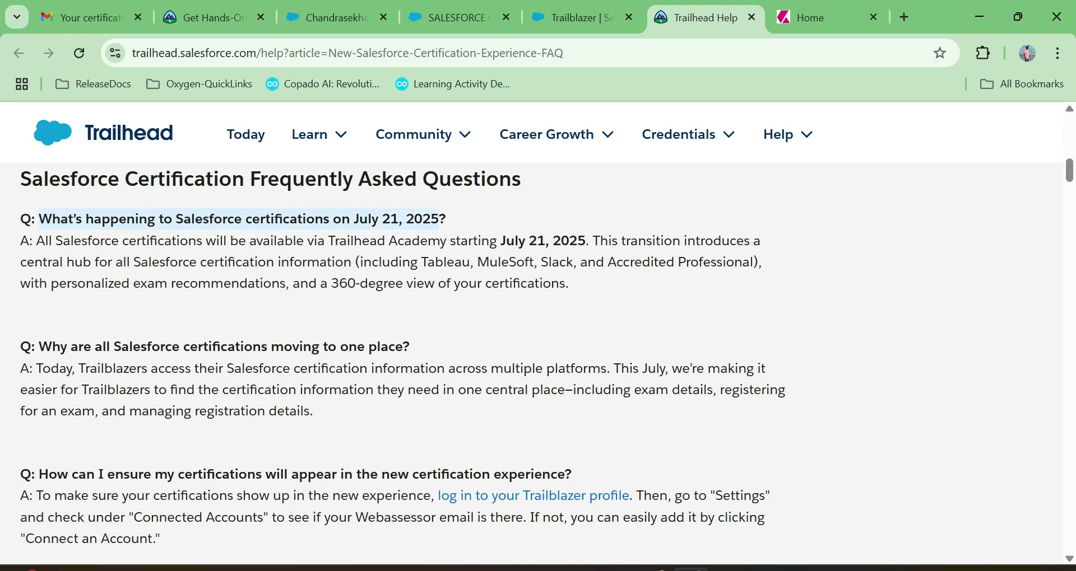
pyautogui.moveTo(129, 241); pyautogui.dragTo(576, 241)
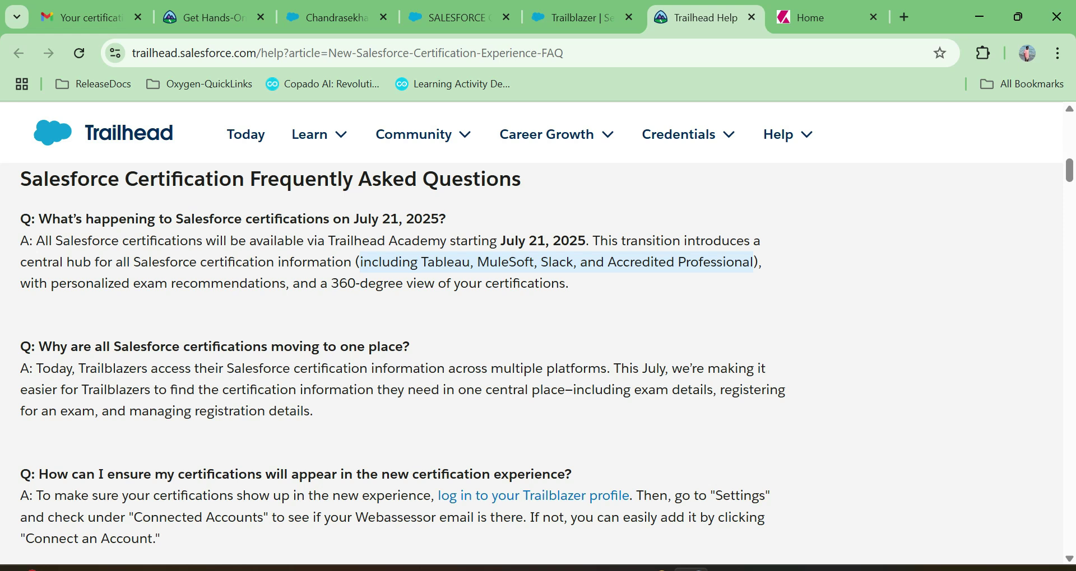
# Step: Read the FAQ answers on Trailblazer profiles, certification data transfer, exam delivery, important dates, and rescheduling or cancelling exams
pyautogui.scroll(-7, 538, 361)
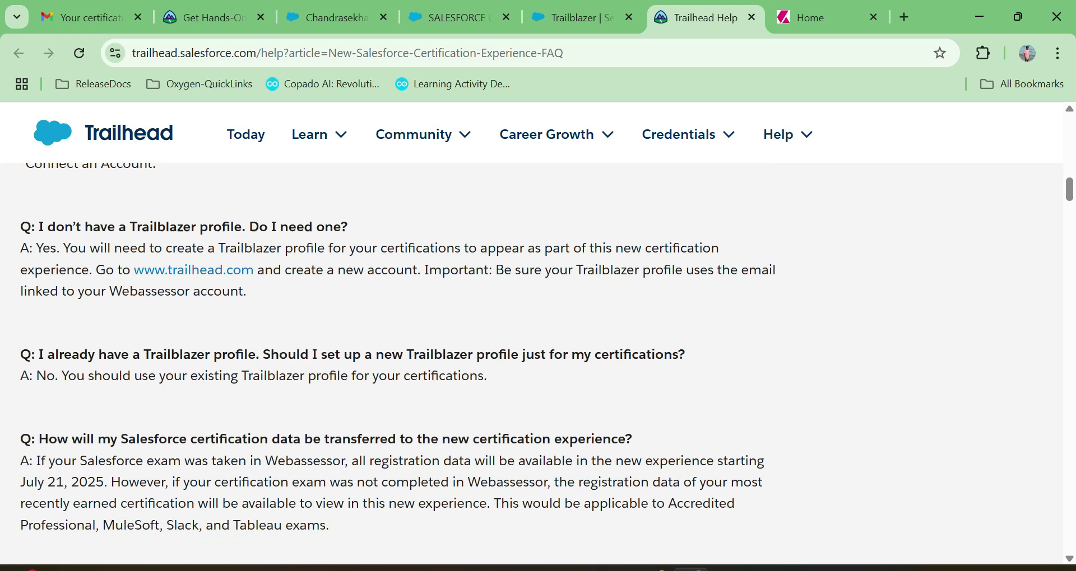
pyautogui.scroll(-3, 392, 364)
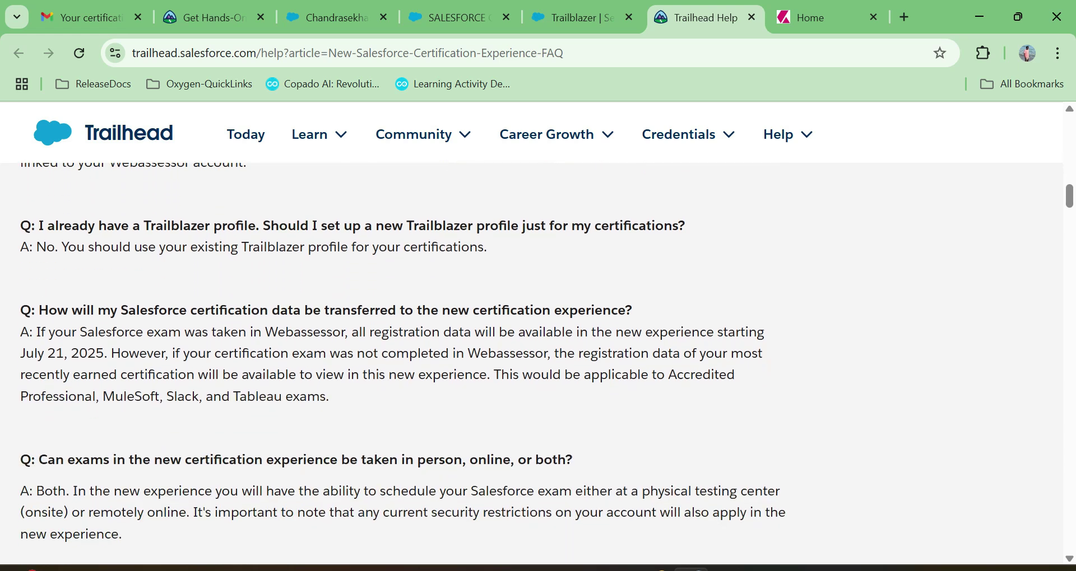
pyautogui.scroll(-5, 402, 364)
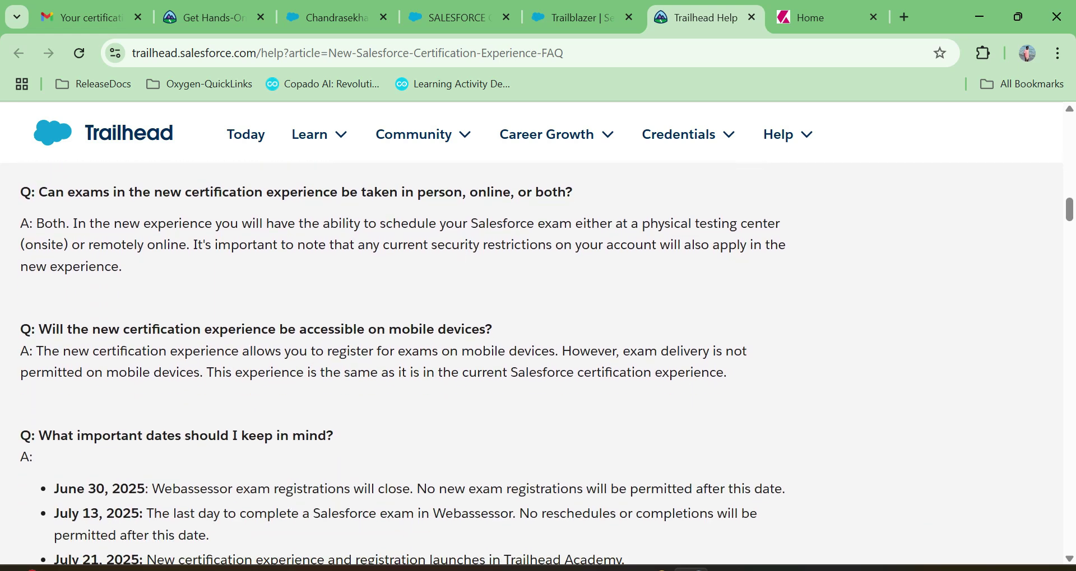
pyautogui.scroll(-2, 402, 364)
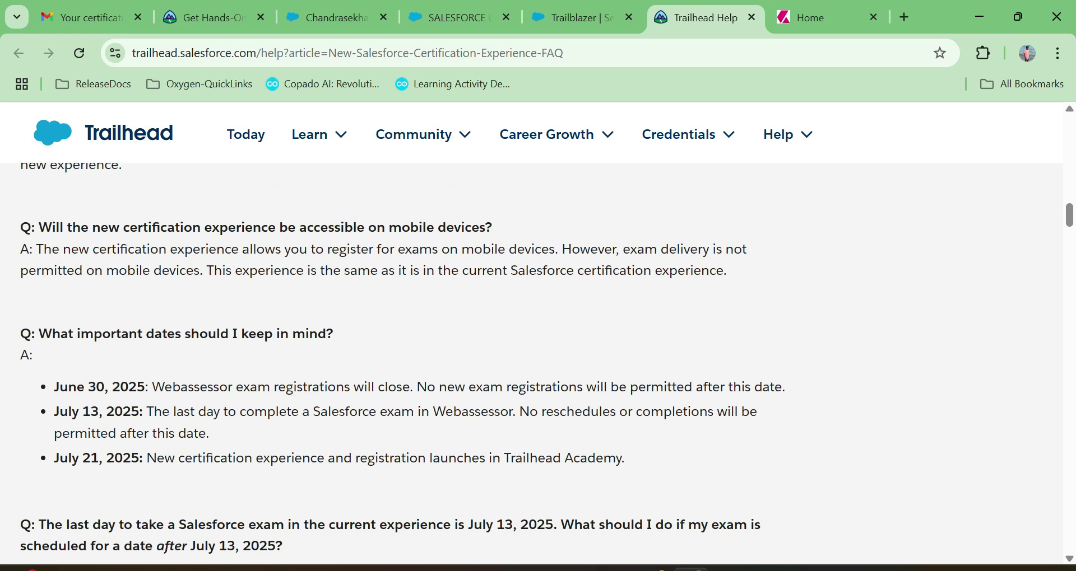
pyautogui.scroll(-3, 402, 364)
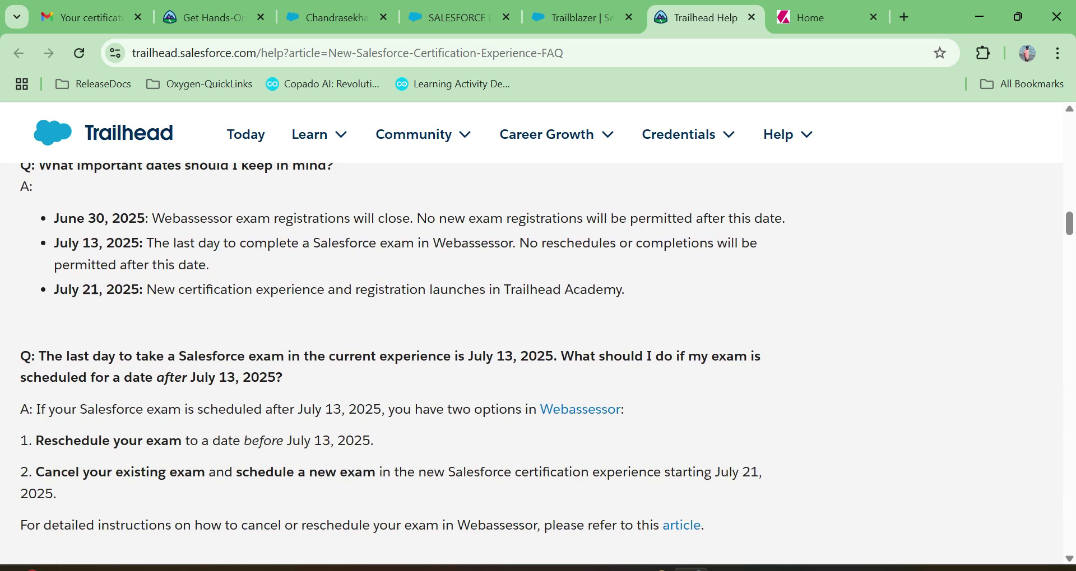
pyautogui.scroll(-2, 402, 364)
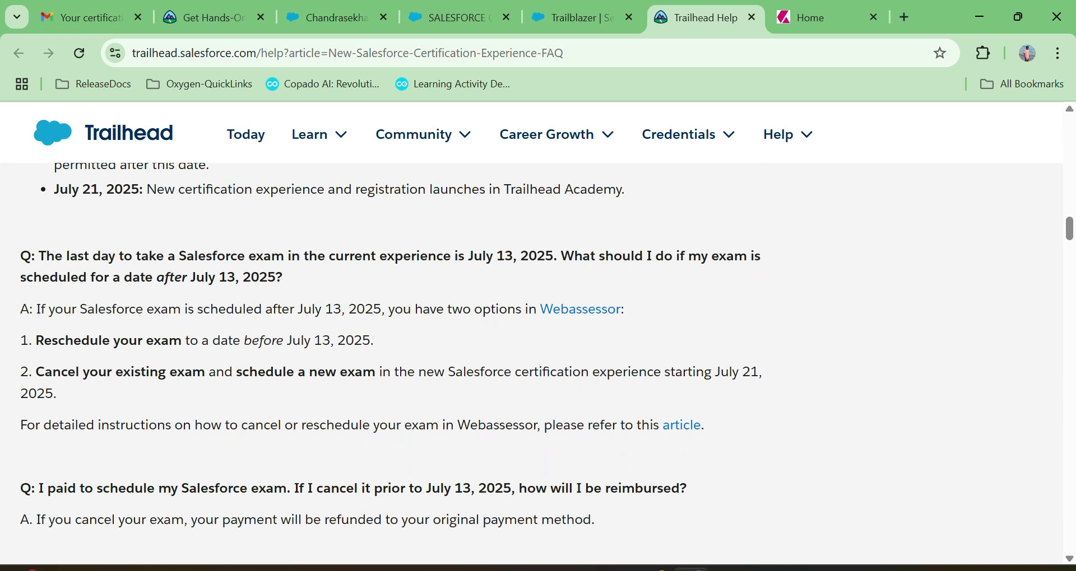
pyautogui.scroll(-1, 402, 364)
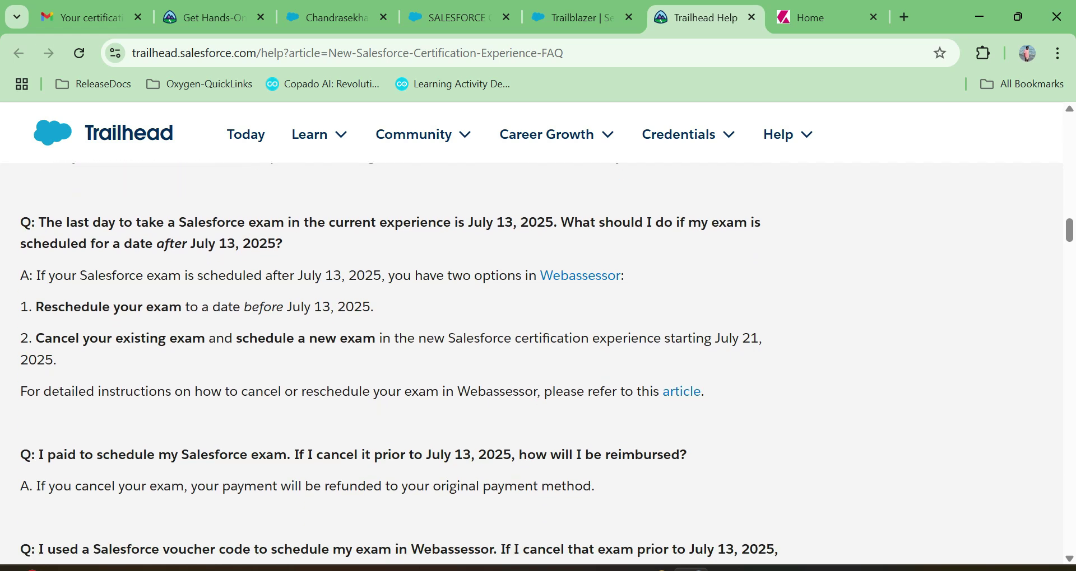